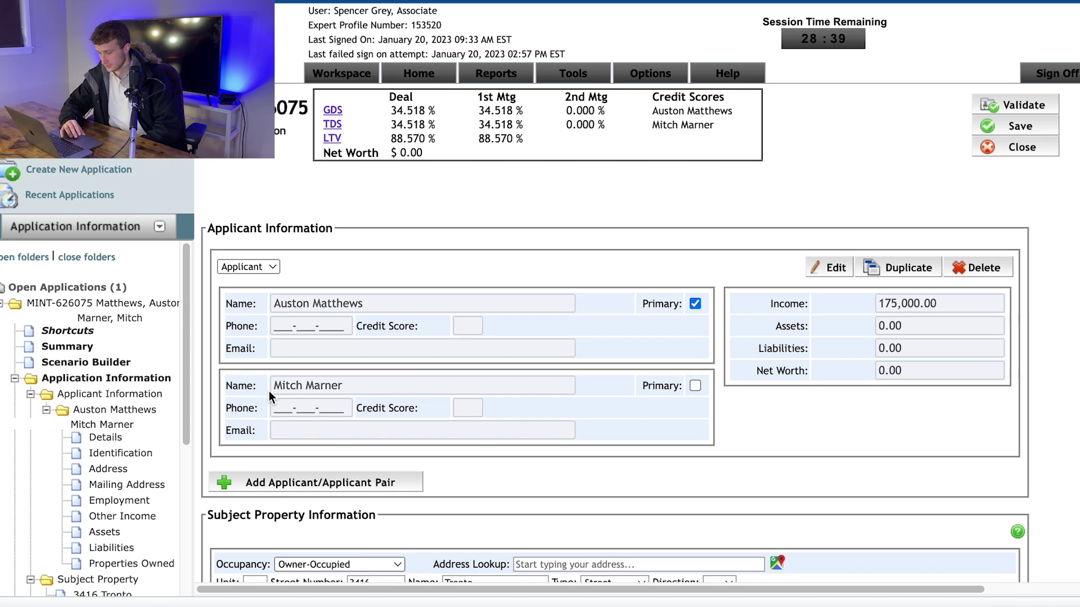
- Review the personal details, identification and address sections for both applicants
scroll(269, 390, "down", 1)
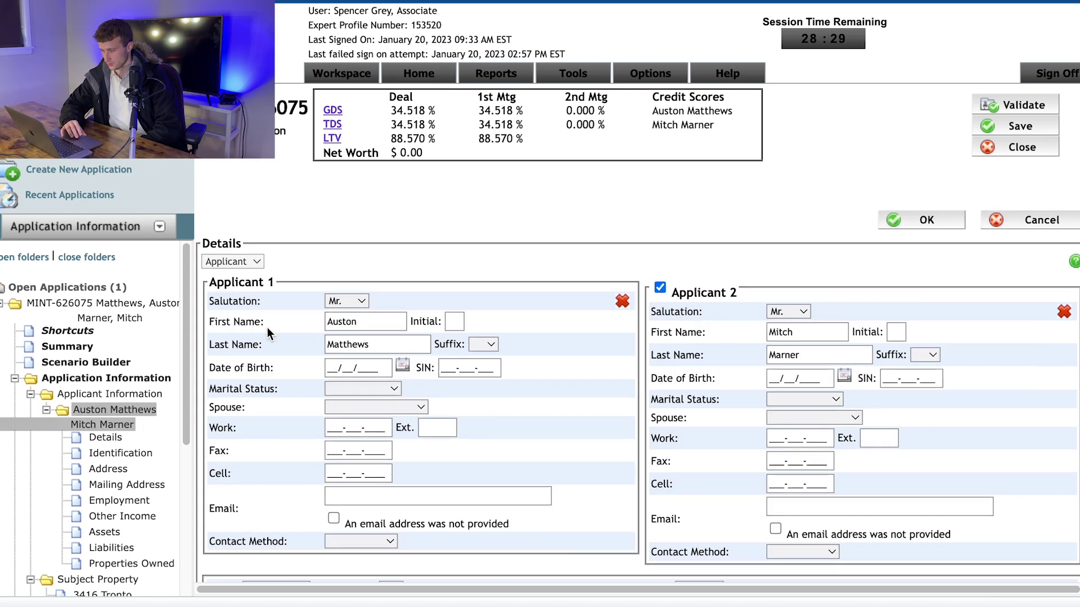
scroll(268, 328, "down", 3)
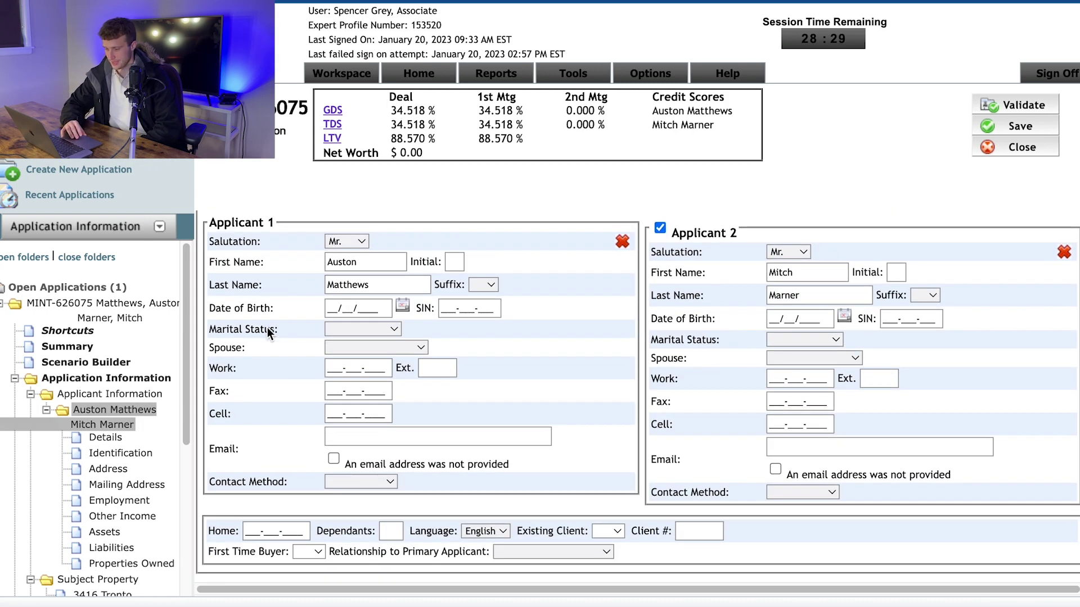
scroll(268, 328, "down", 5)
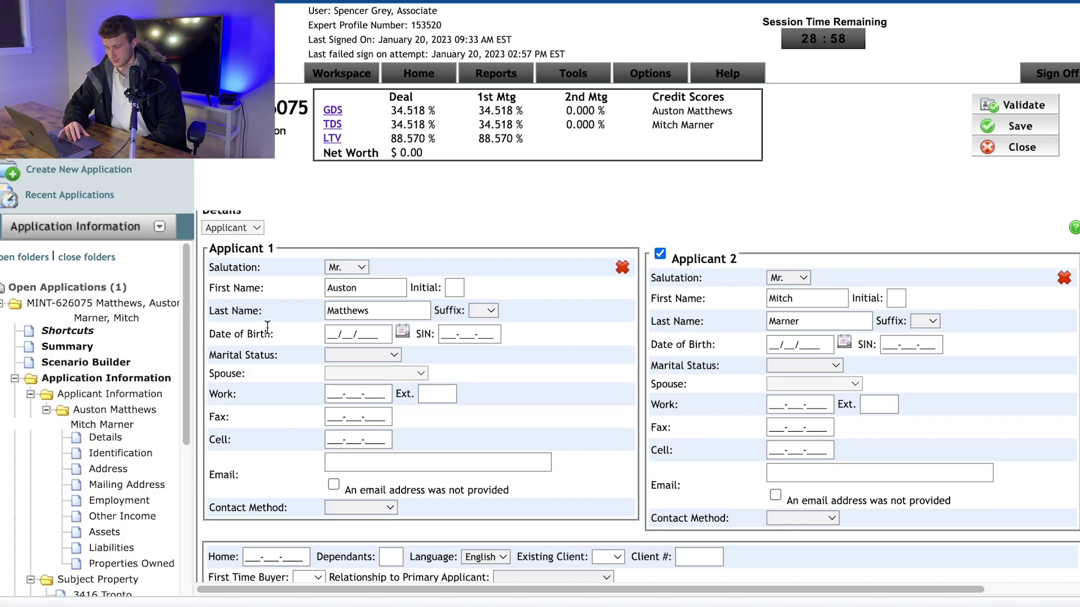
scroll(268, 327, "down", 1)
scroll(265, 326, "up", 2)
scroll(265, 327, "down", 10)
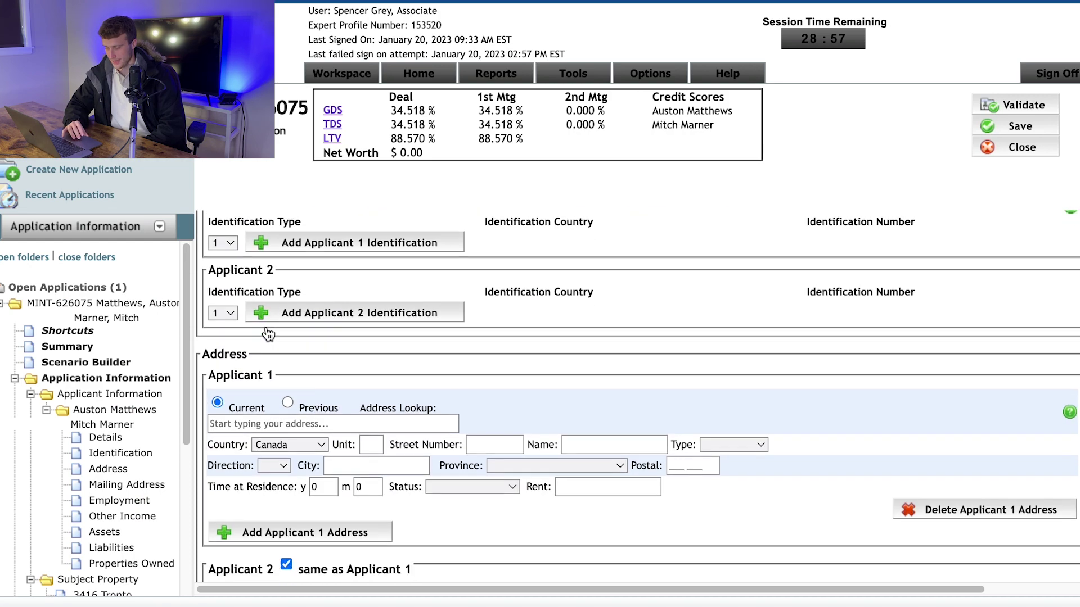
scroll(267, 327, "down", 10)
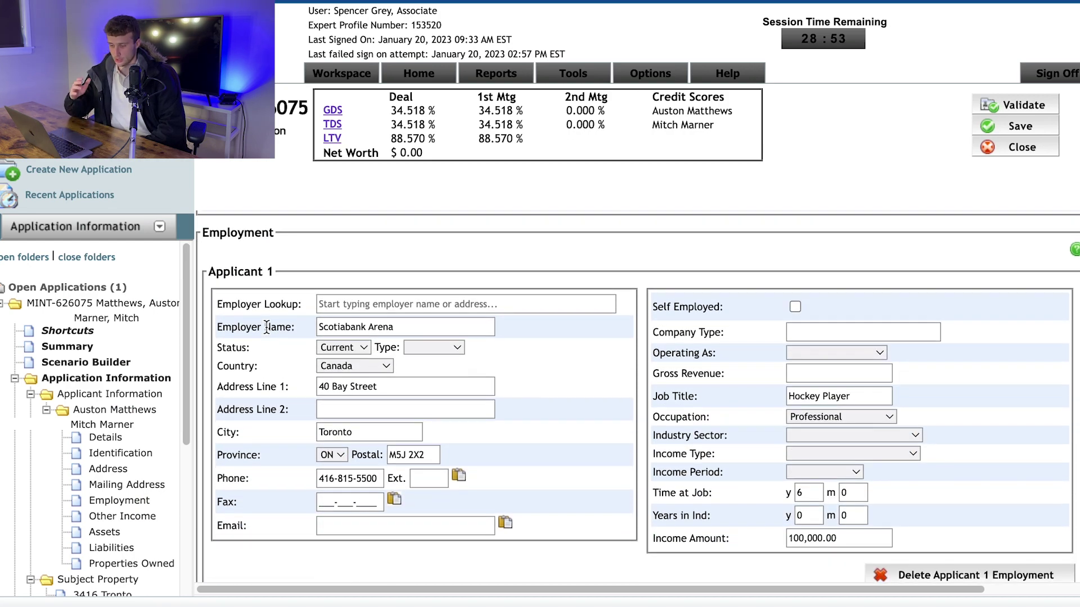
scroll(266, 328, "up", 20)
scroll(265, 326, "down", 1)
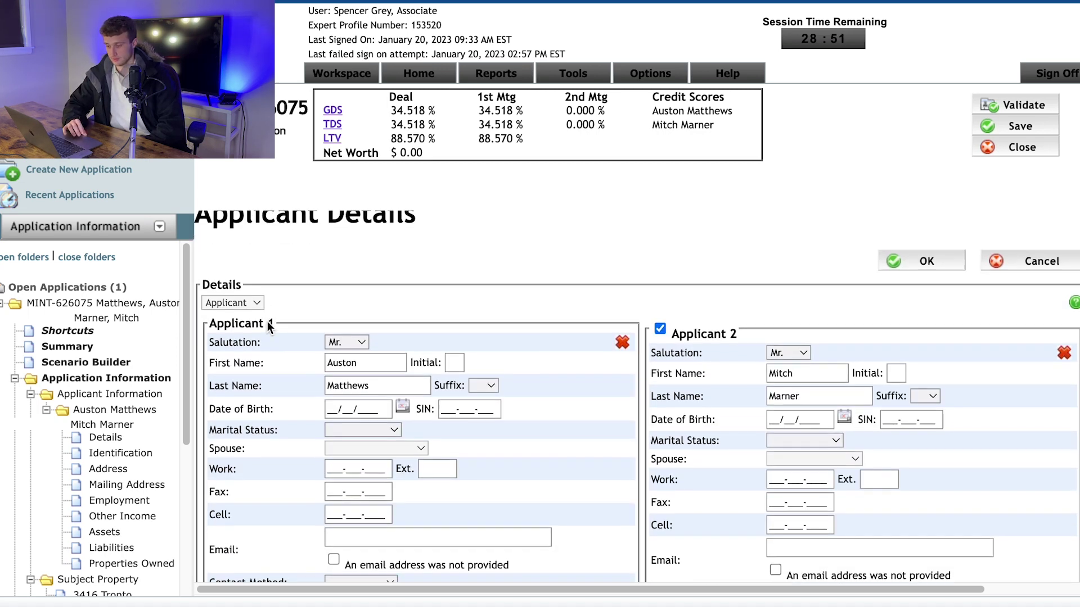
scroll(268, 327, "down", 1)
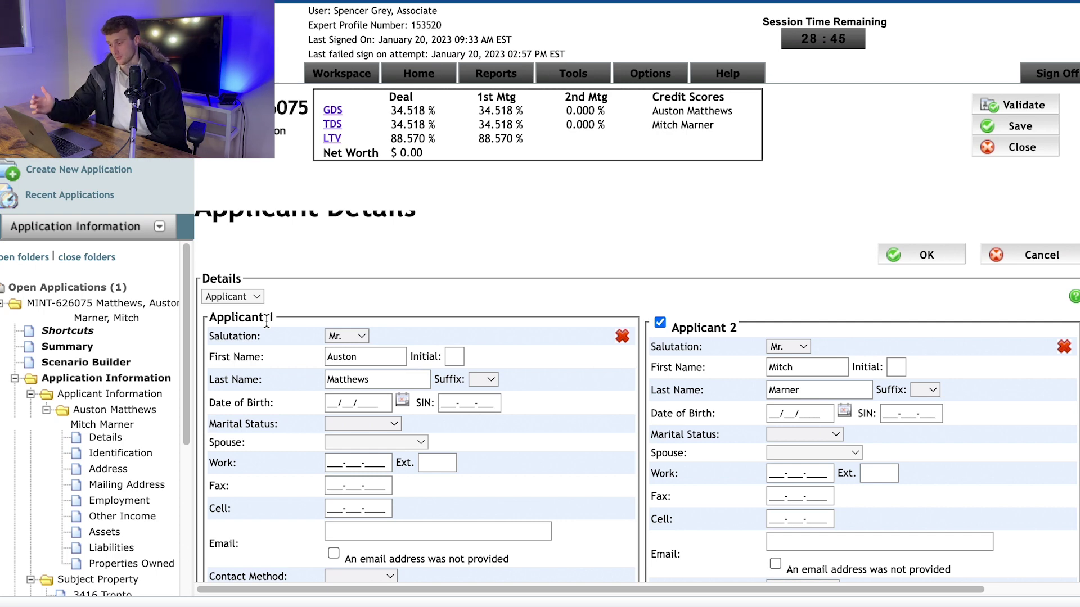
scroll(267, 321, "down", 6)
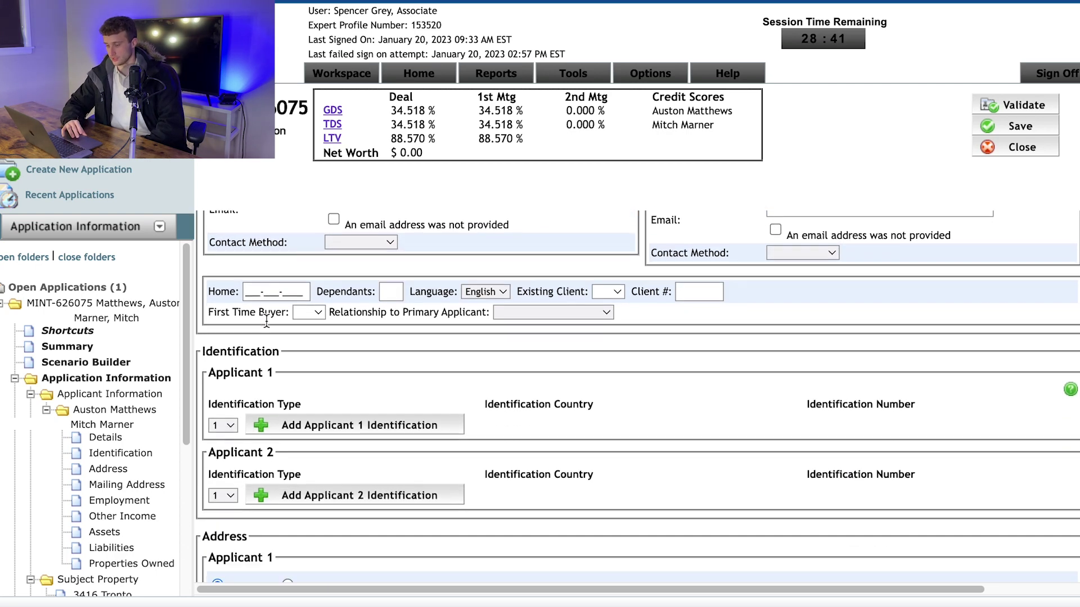
- Examine the employment entries of both applicants, including employer, job title, time at job and income amount
scroll(266, 321, "down", 12)
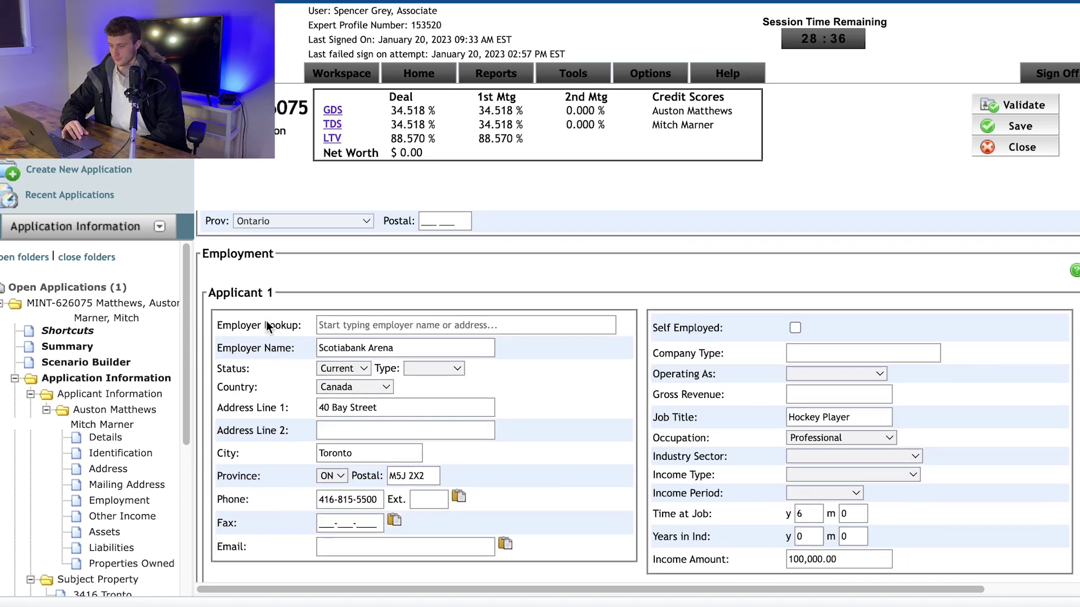
scroll(266, 325, "down", 1)
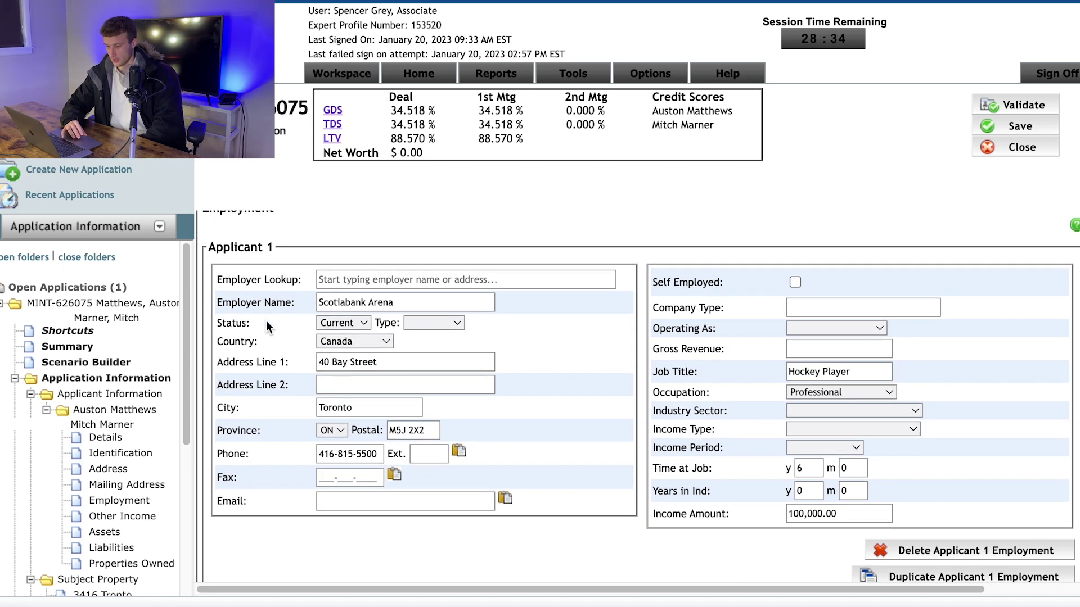
scroll(267, 321, "down", 1)
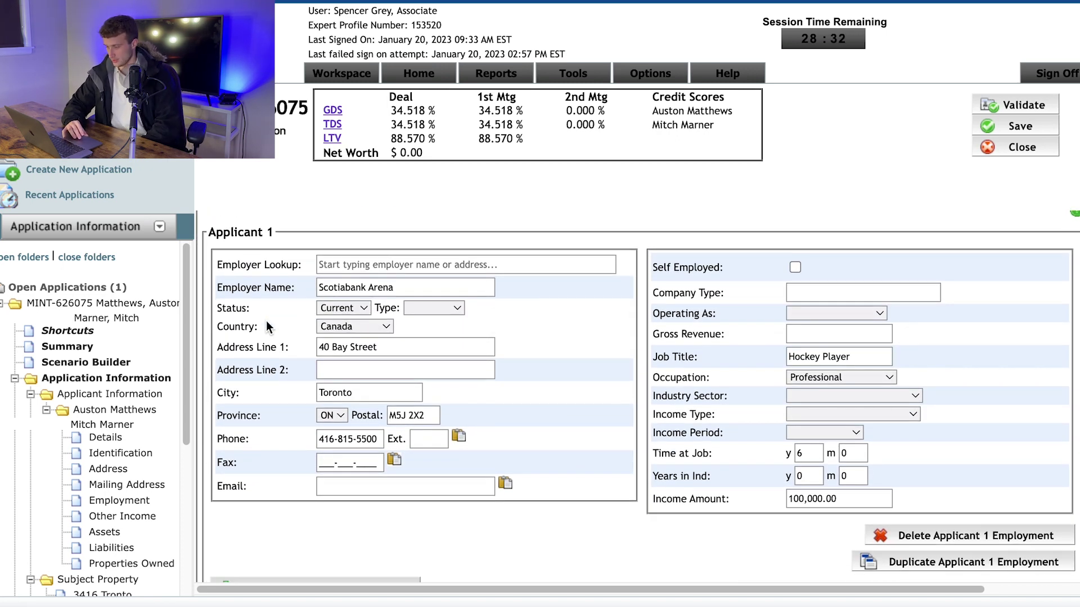
scroll(265, 320, "down", 1)
scroll(531, 346, "down", 2)
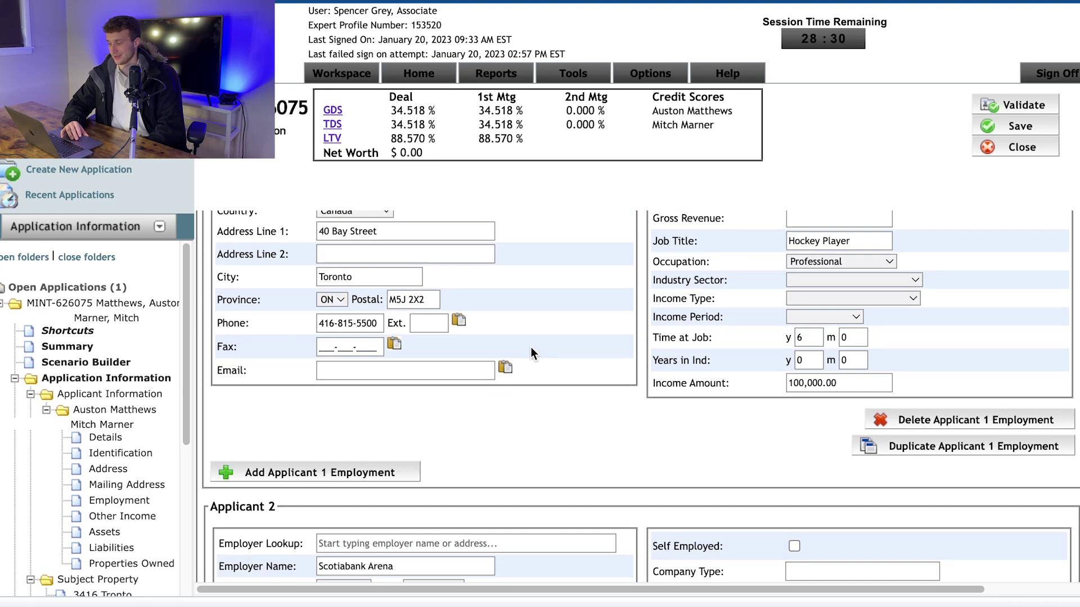
scroll(531, 347, "down", 1)
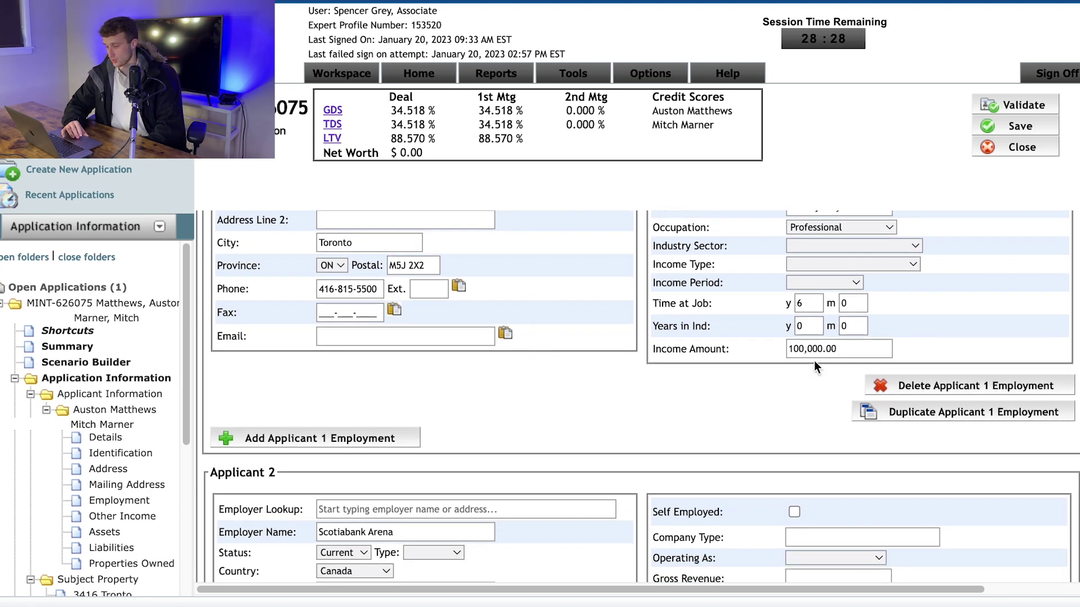
scroll(814, 361, "up", 1)
scroll(815, 360, "down", 4)
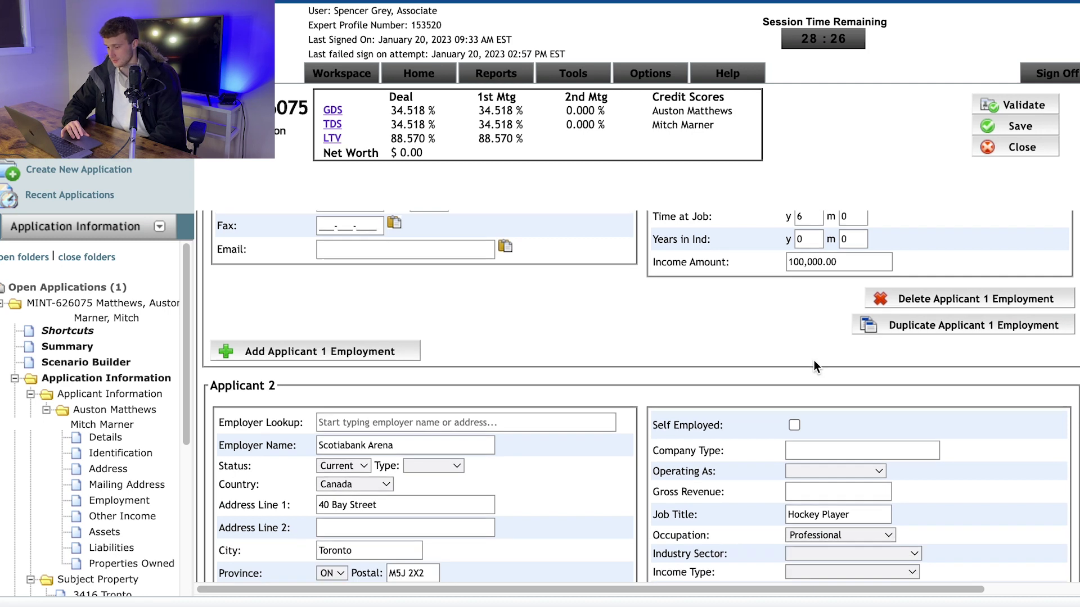
scroll(508, 372, "down", 3)
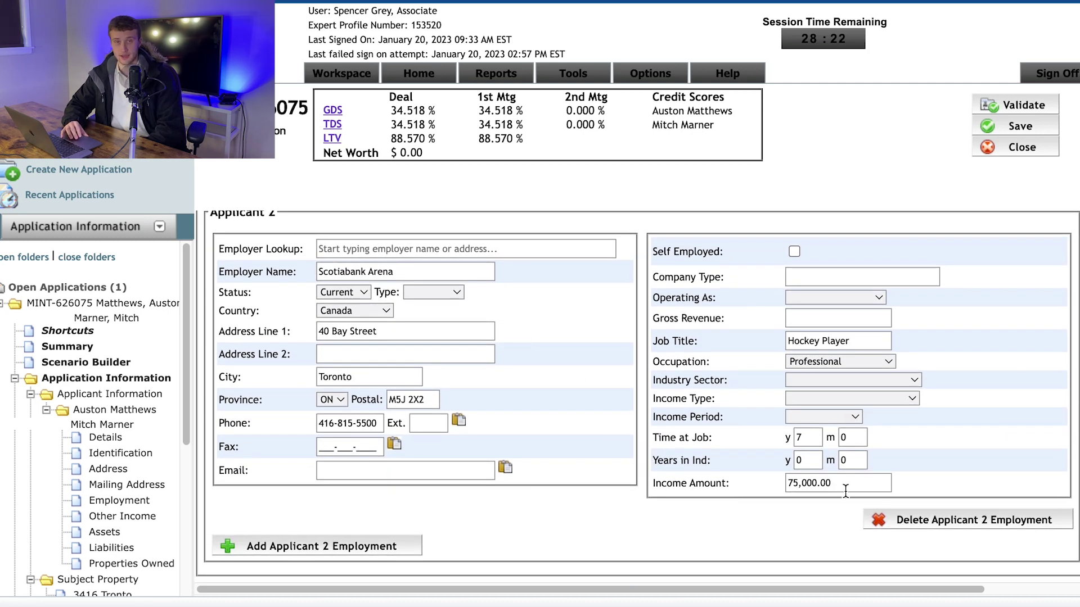
- Look through the applicants' other income, assets, liabilities and owned properties sections
scroll(845, 491, "down", 10)
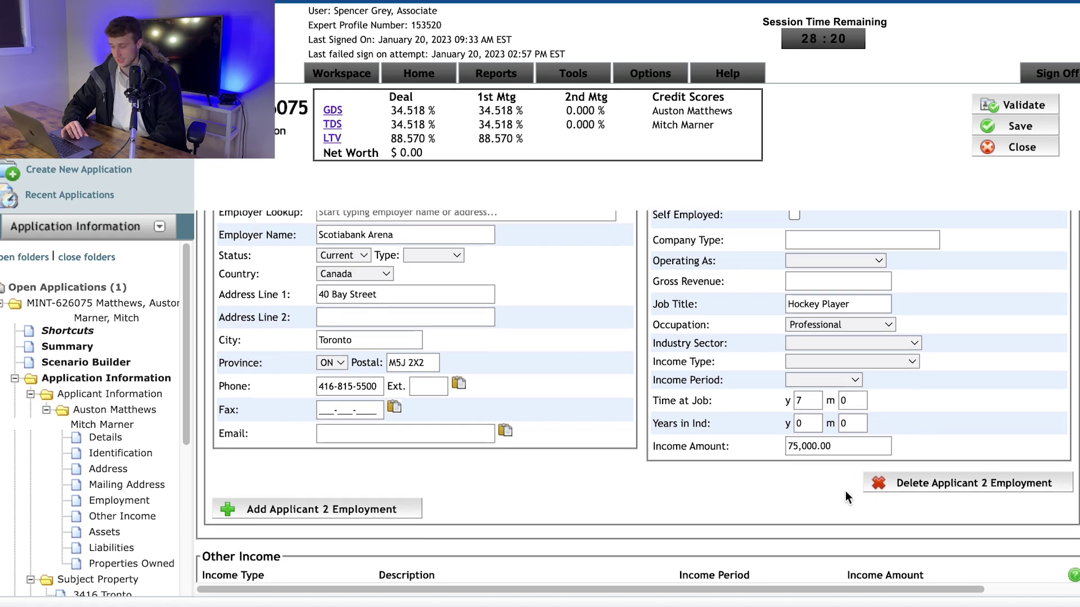
scroll(561, 338, "down", 1)
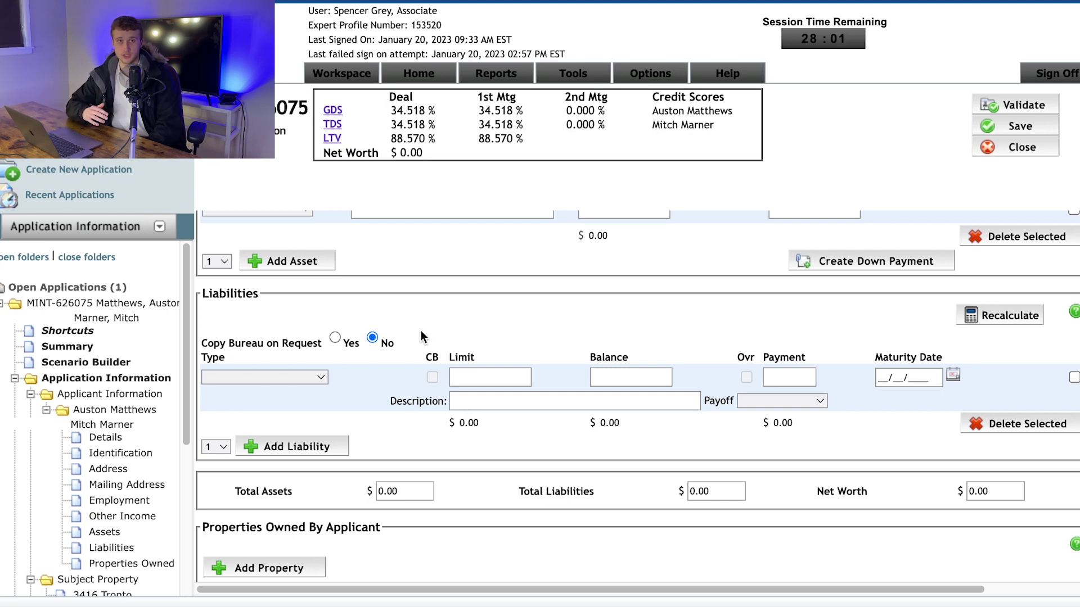
scroll(422, 332, "down", 2)
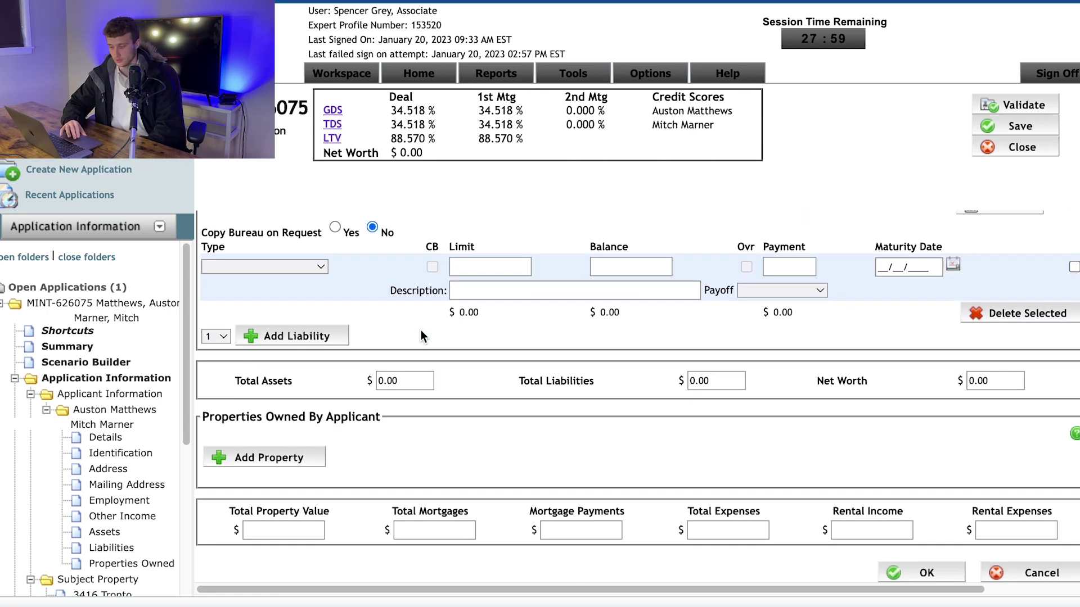
scroll(119, 396, "down", 1)
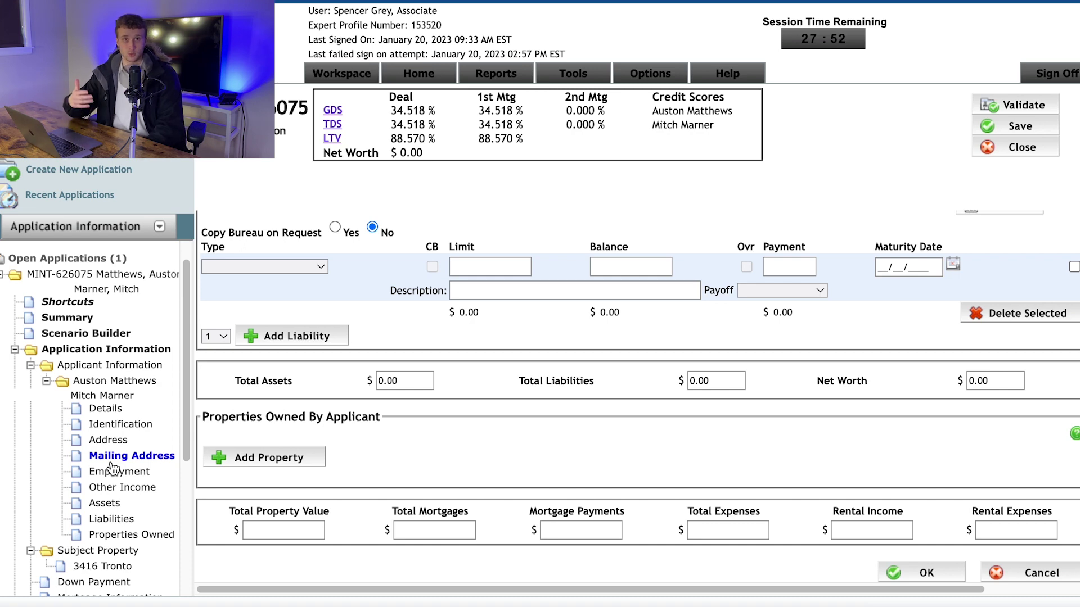
- Review the subject property details in the application information, including annual taxes, heating cost and purchase price
left_click(111, 462)
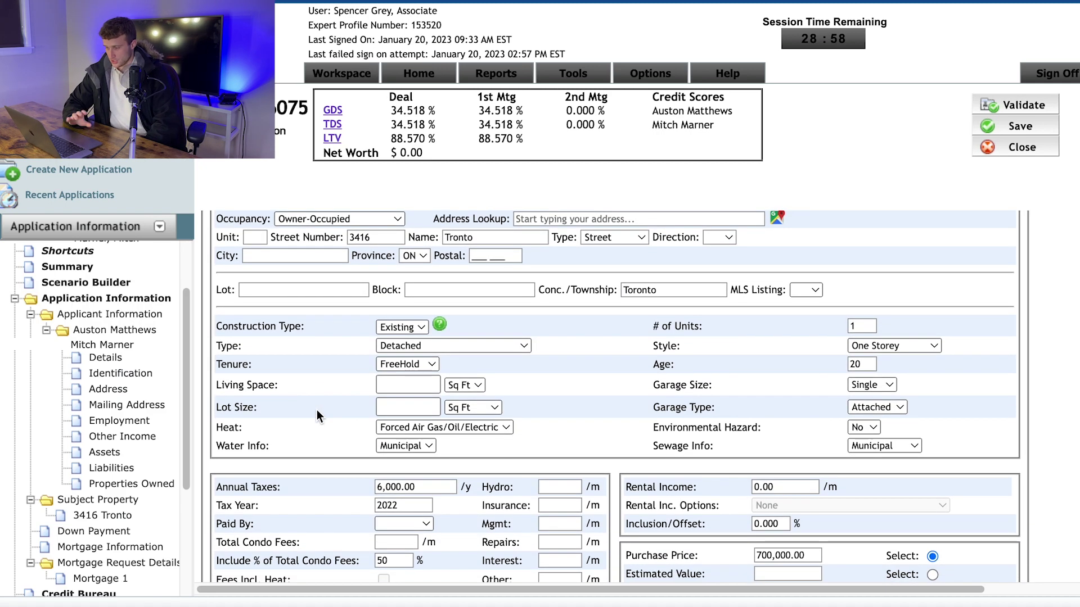
scroll(317, 410, "down", 3)
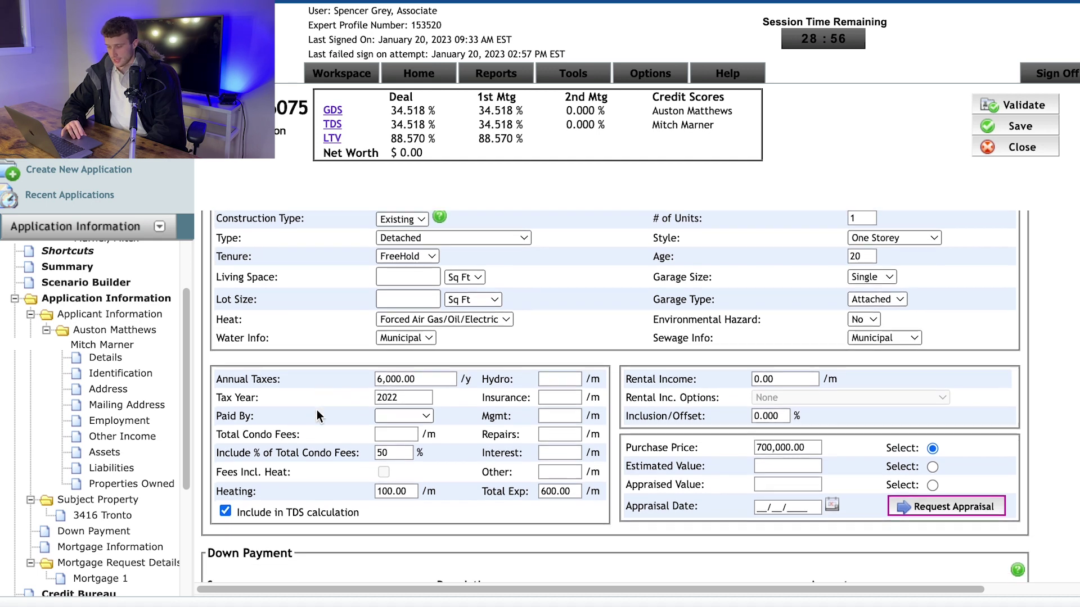
scroll(317, 410, "down", 3)
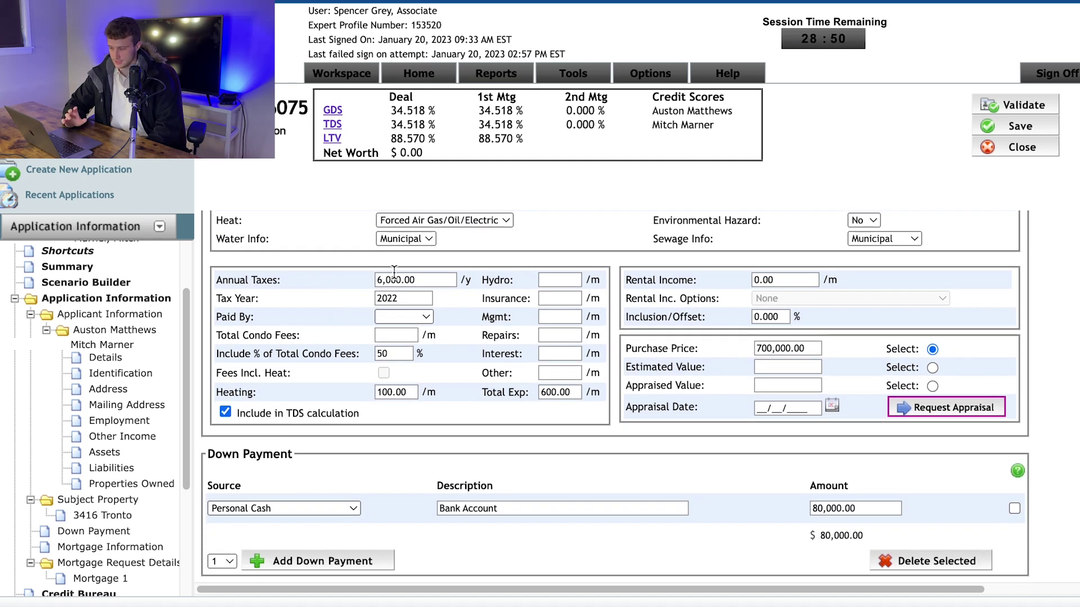
scroll(635, 336, "down", 1)
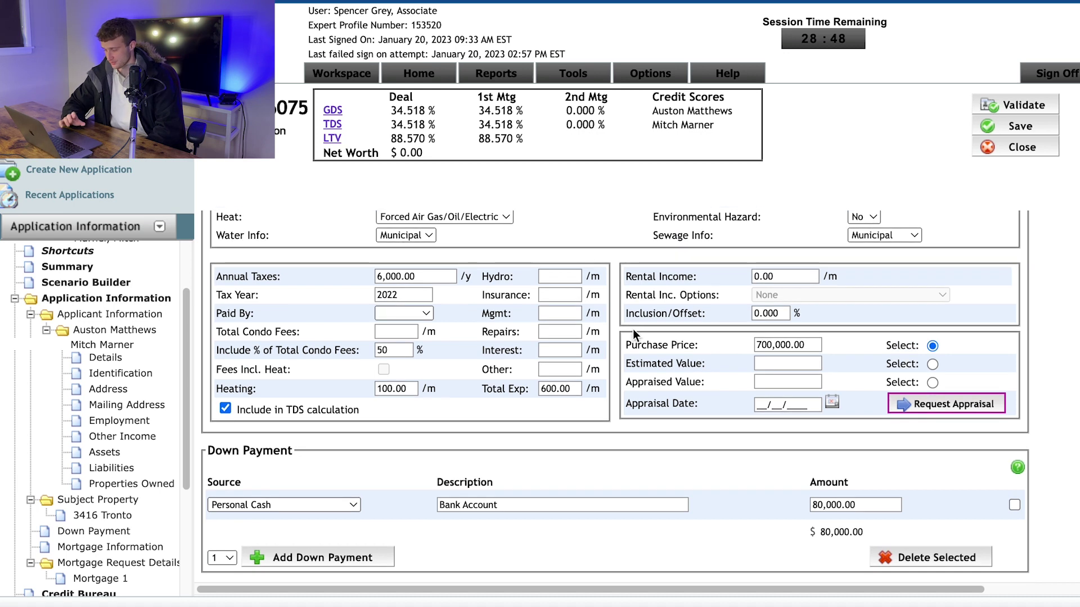
scroll(635, 336, "down", 1)
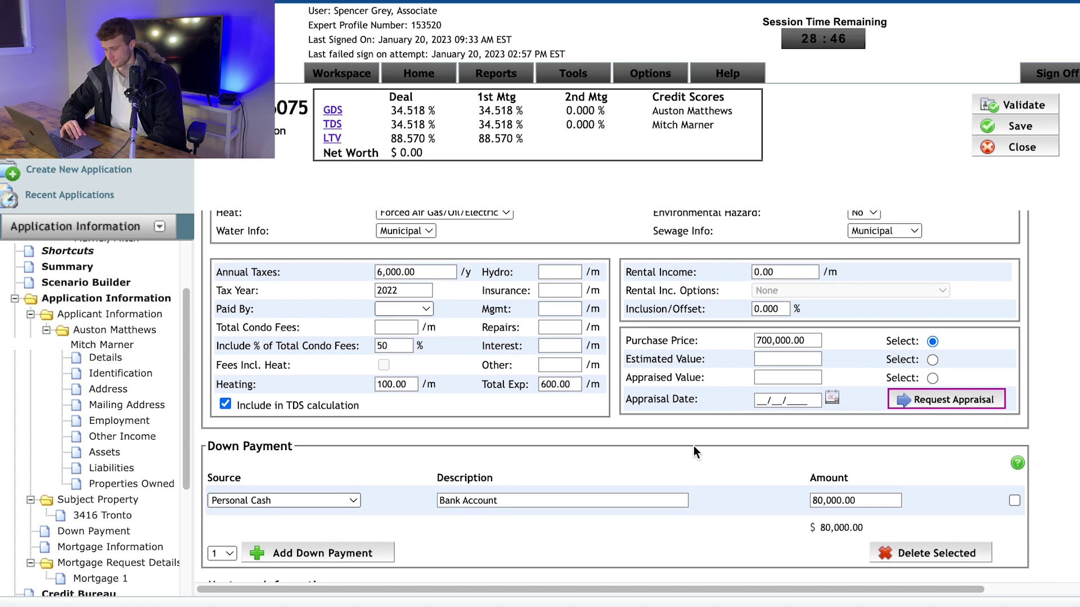
- Check the down payment source and amount and the mortgage information for the requested first mortgage
scroll(695, 448, "down", 2)
scroll(694, 446, "down", 5)
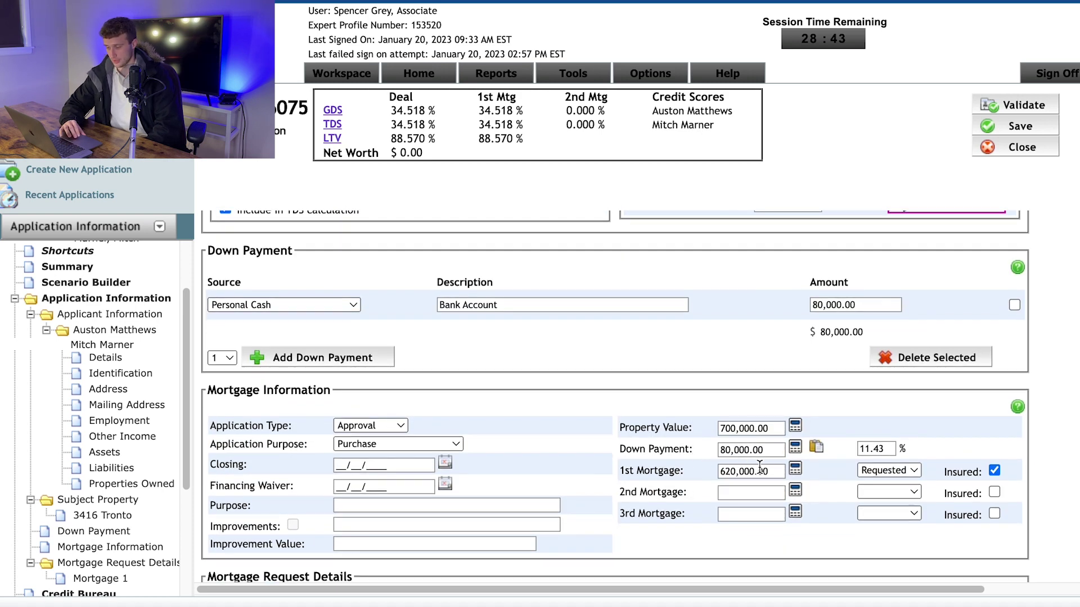
scroll(759, 472, "down", 1)
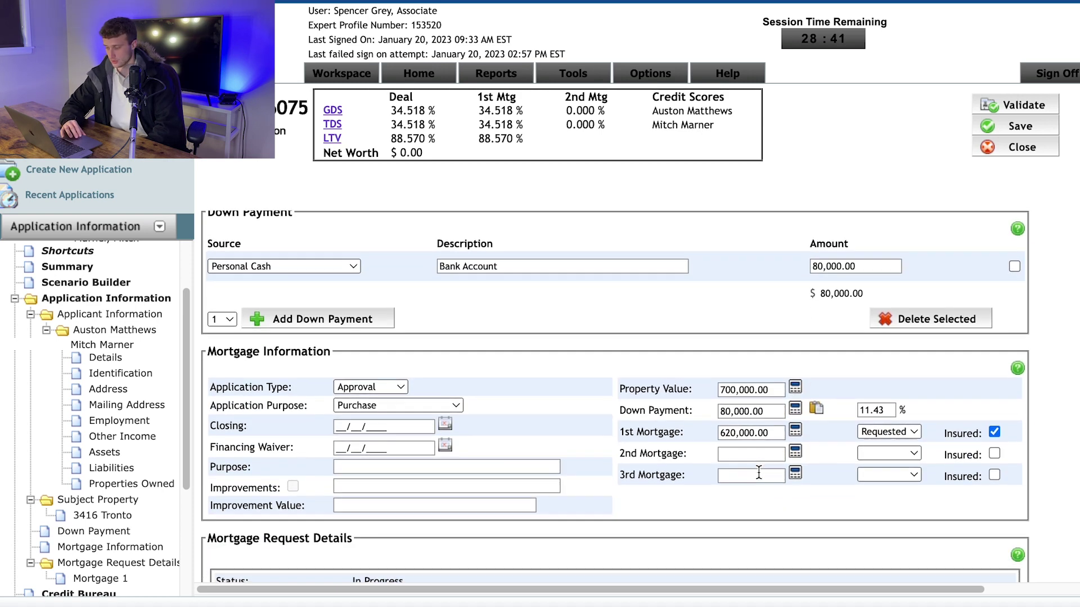
scroll(759, 473, "down", 2)
scroll(758, 472, "down", 3)
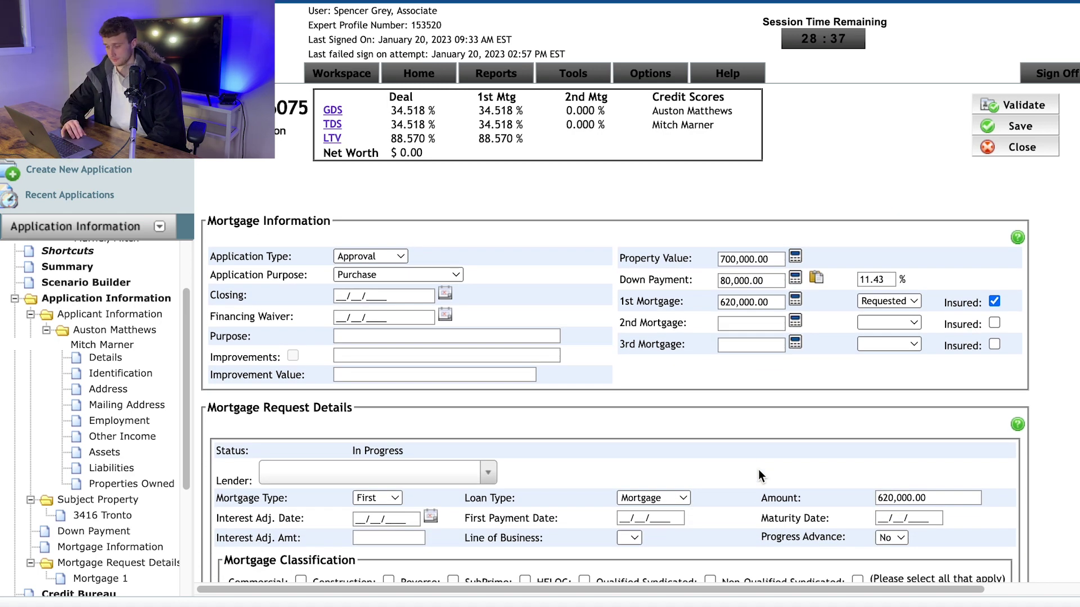
scroll(759, 476, "down", 2)
- Examine the mortgage request's insurance premium, interest rate, term, amortization and qualifying details
scroll(759, 474, "down", 9)
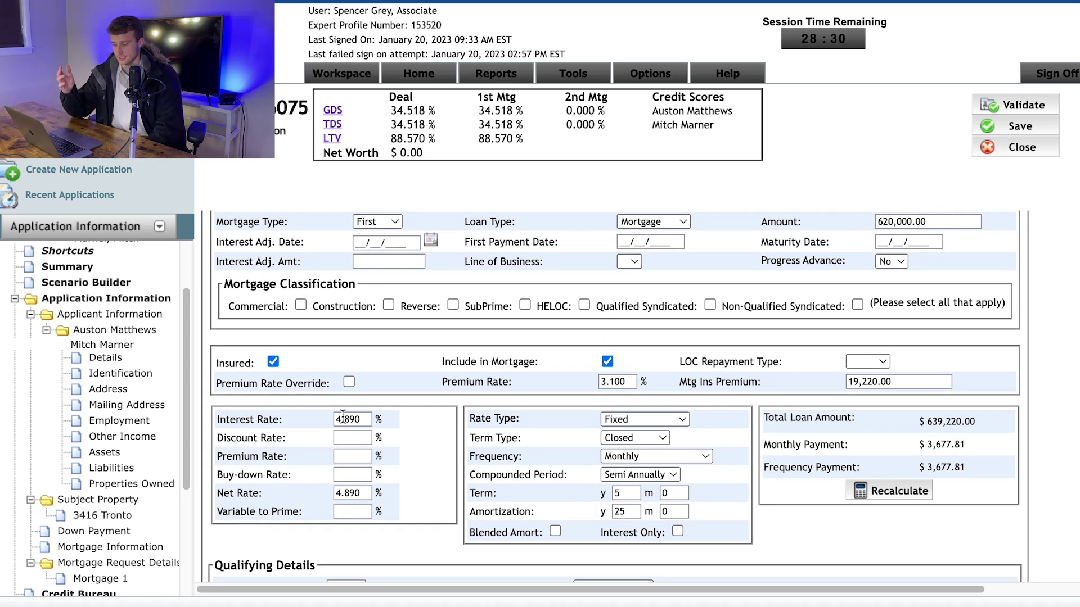
scroll(360, 433, "down", 3)
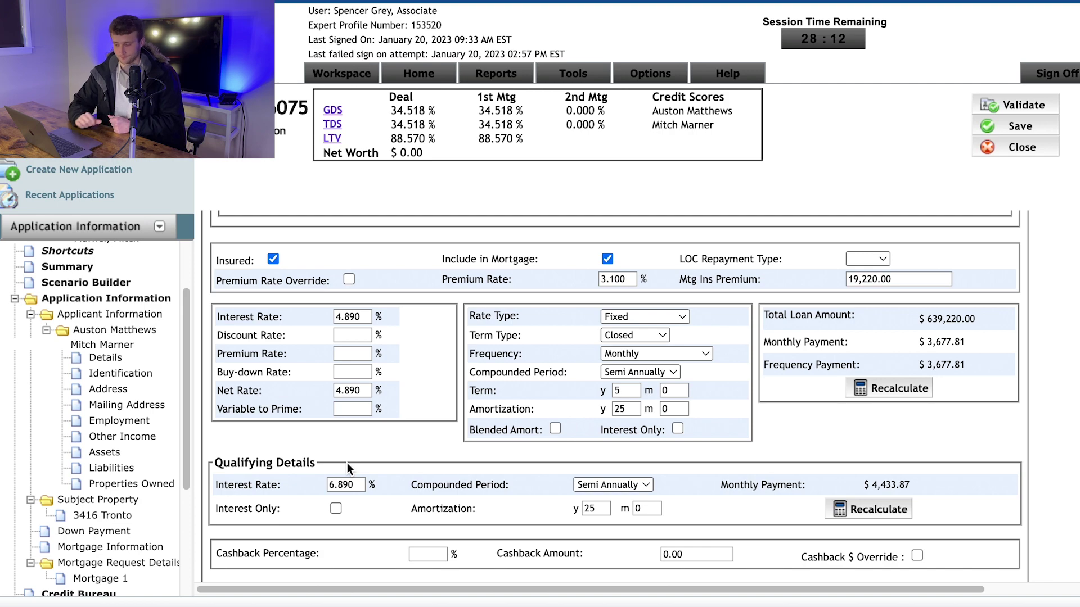
scroll(372, 388, "down", 2)
scroll(371, 385, "down", 1)
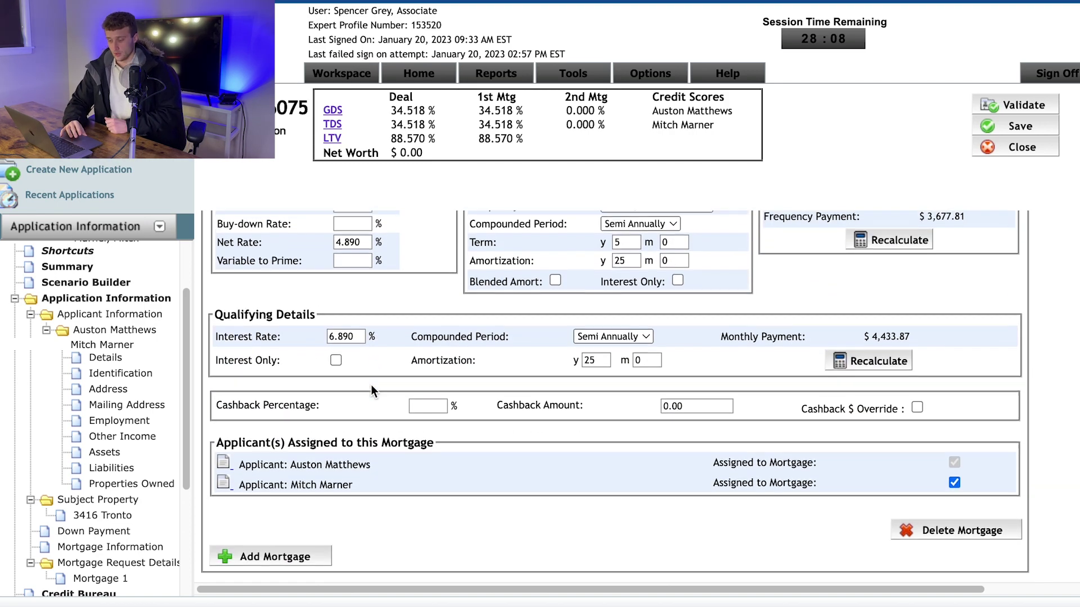
scroll(371, 388, "up", 2)
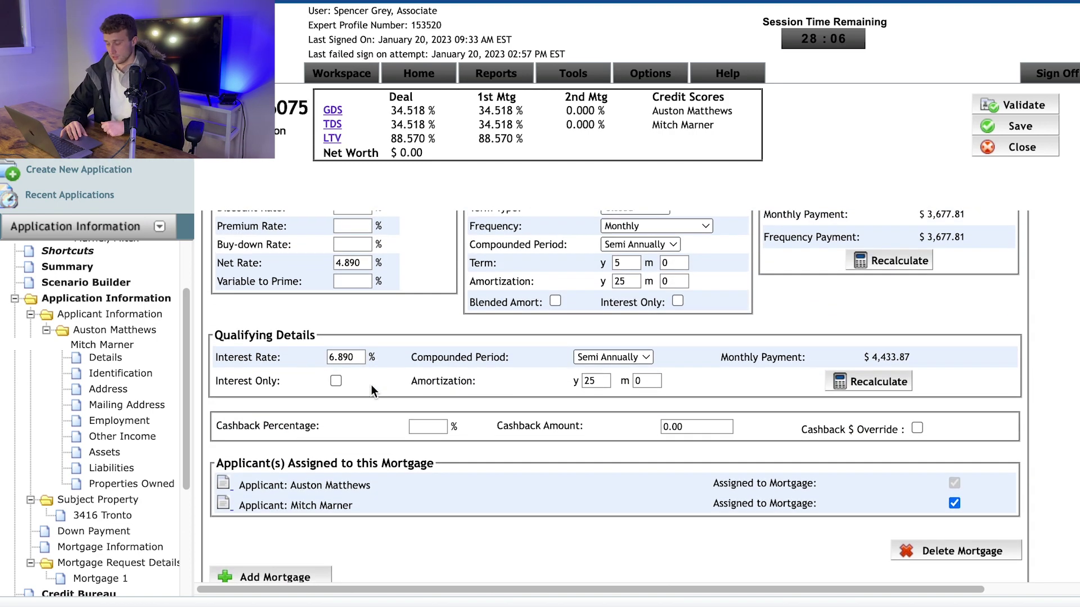
- Recheck the mortgage request and mortgage information against the deal's GDS and TDS ratios
scroll(371, 385, "up", 5)
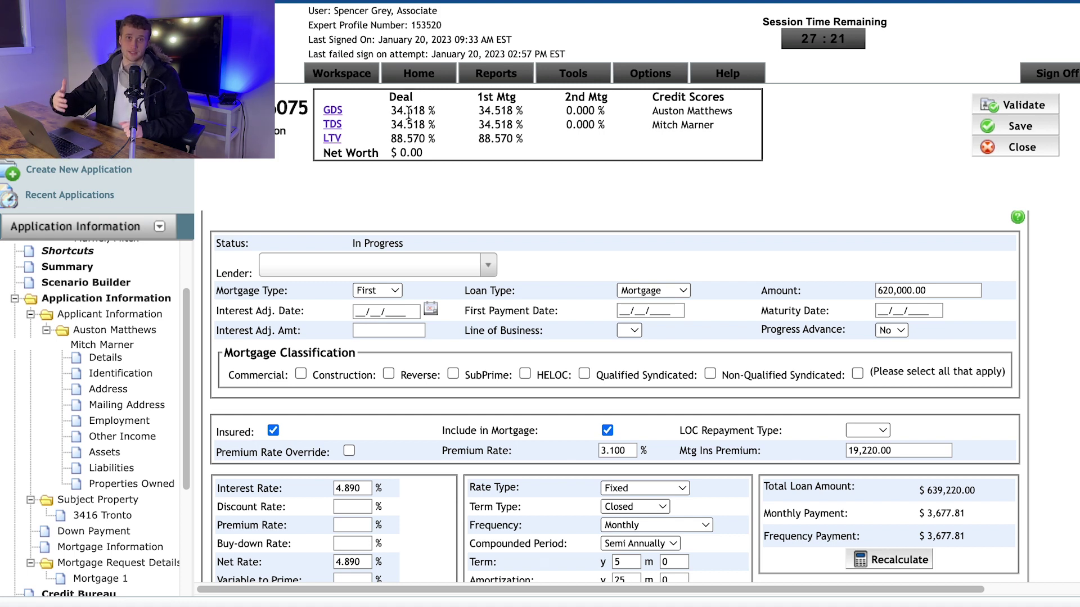
scroll(417, 289, "up", 2)
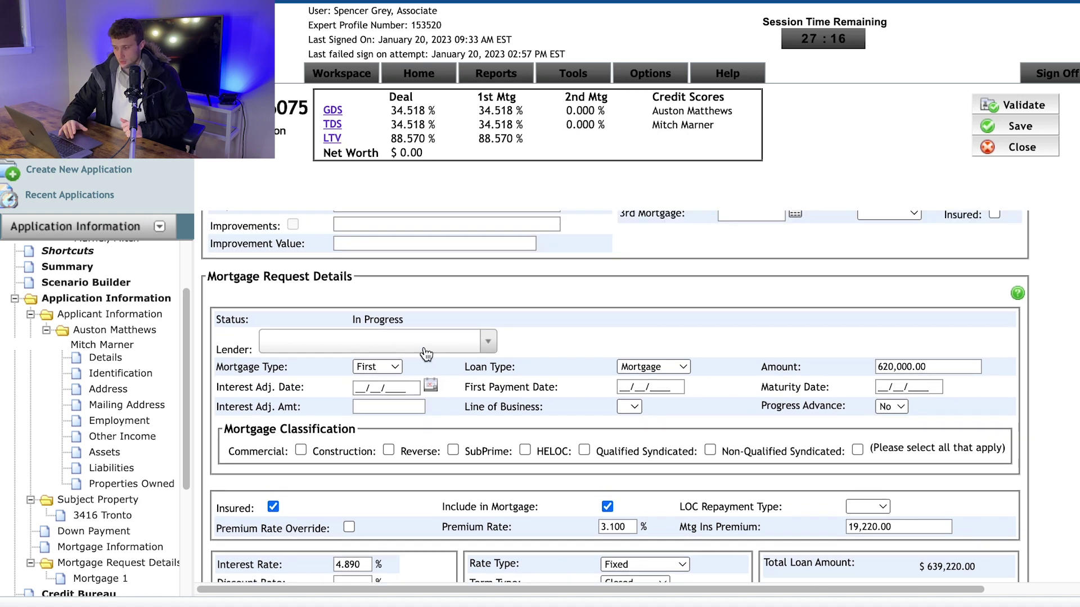
scroll(424, 349, "up", 4)
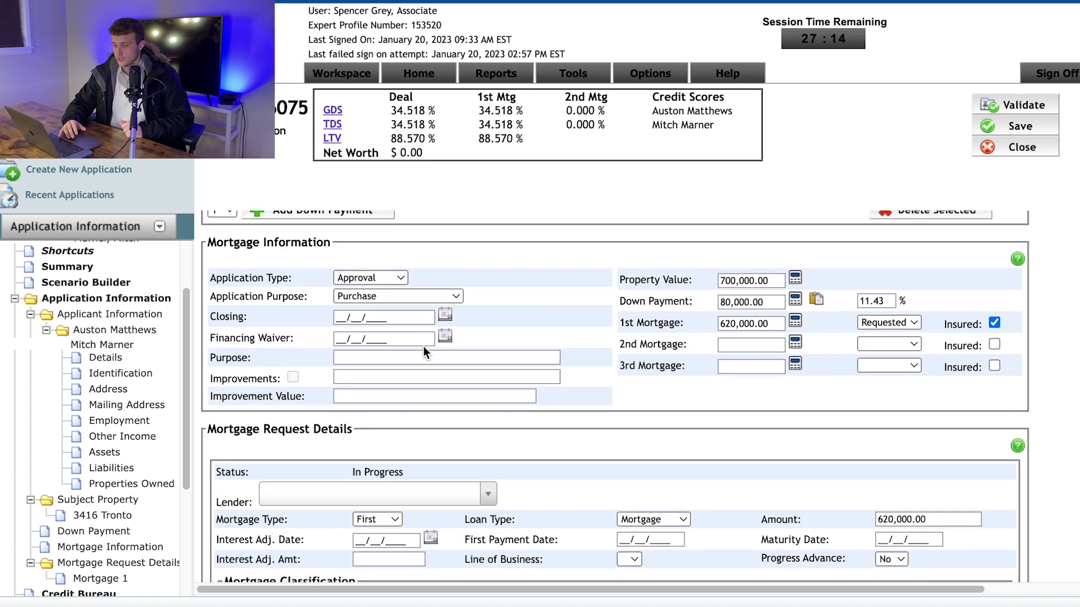
scroll(423, 346, "down", 2)
scroll(423, 345, "up", 3)
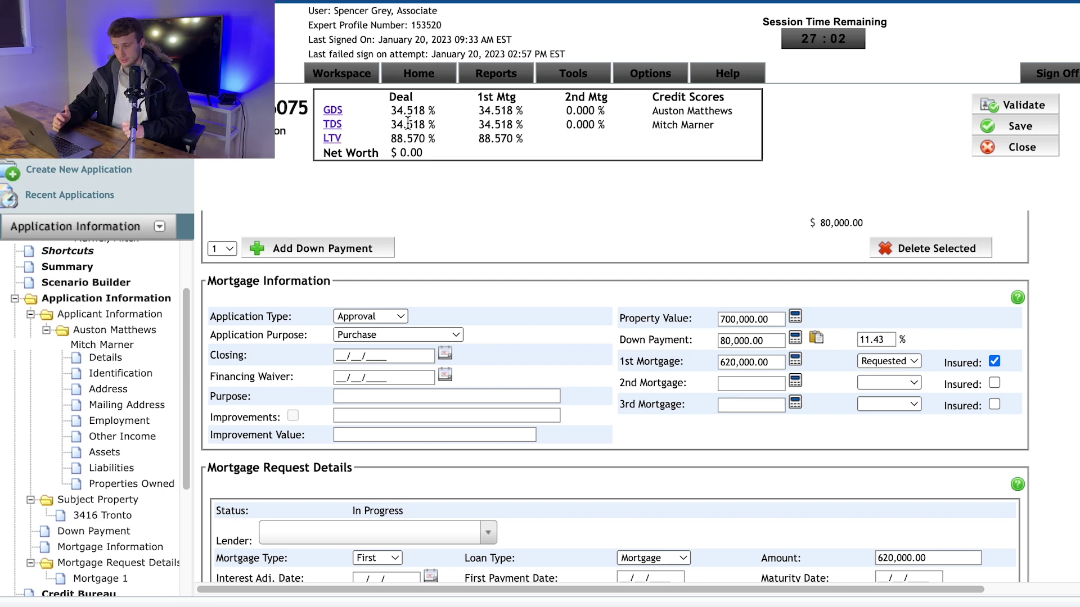
scroll(532, 308, "up", 3)
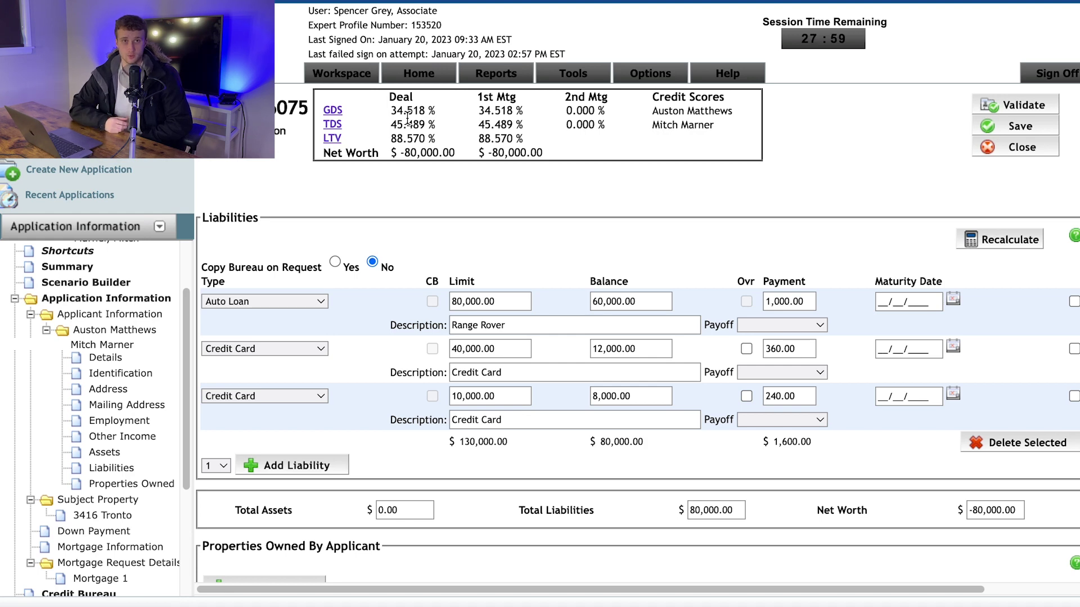
- Delete the credit card with the 40,000 limit from the applicants' liabilities
scroll(483, 284, "down", 1)
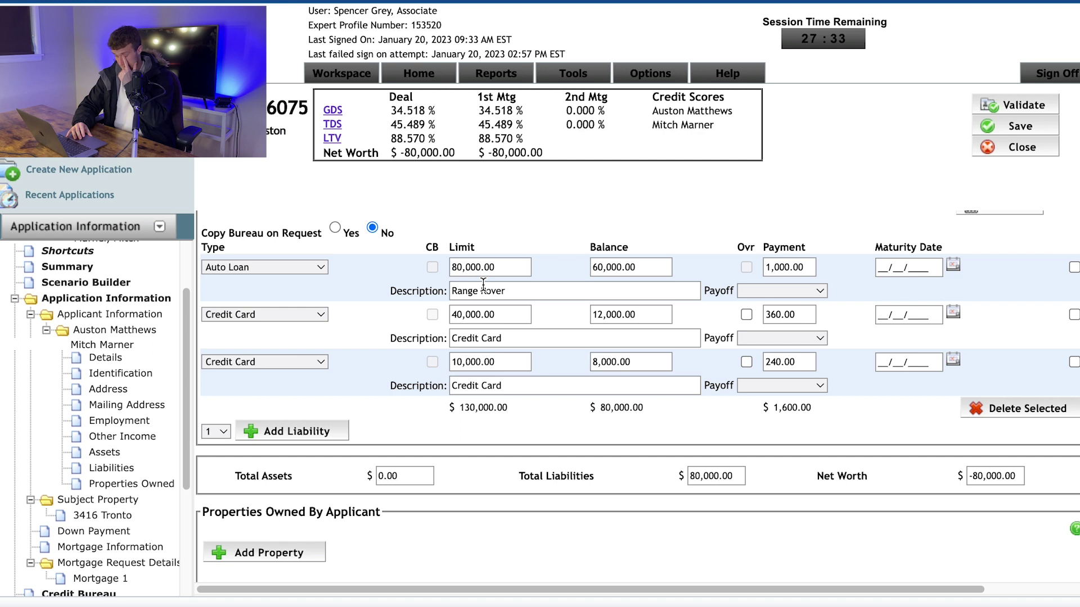
scroll(488, 276, "down", 1)
scroll(627, 277, "up", 1)
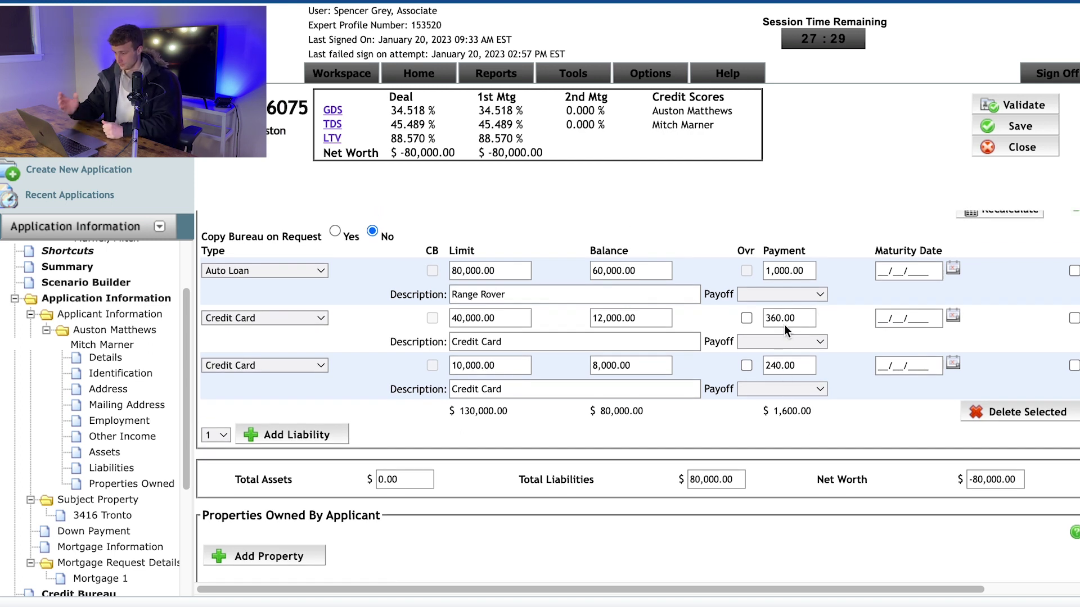
left_click(1073, 318)
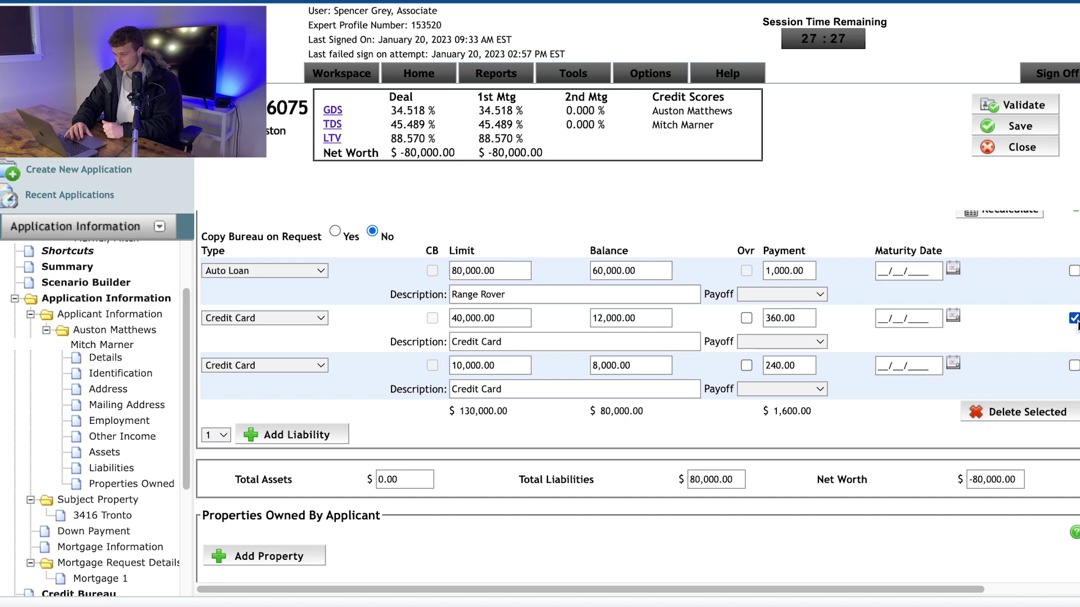
left_click(1016, 413)
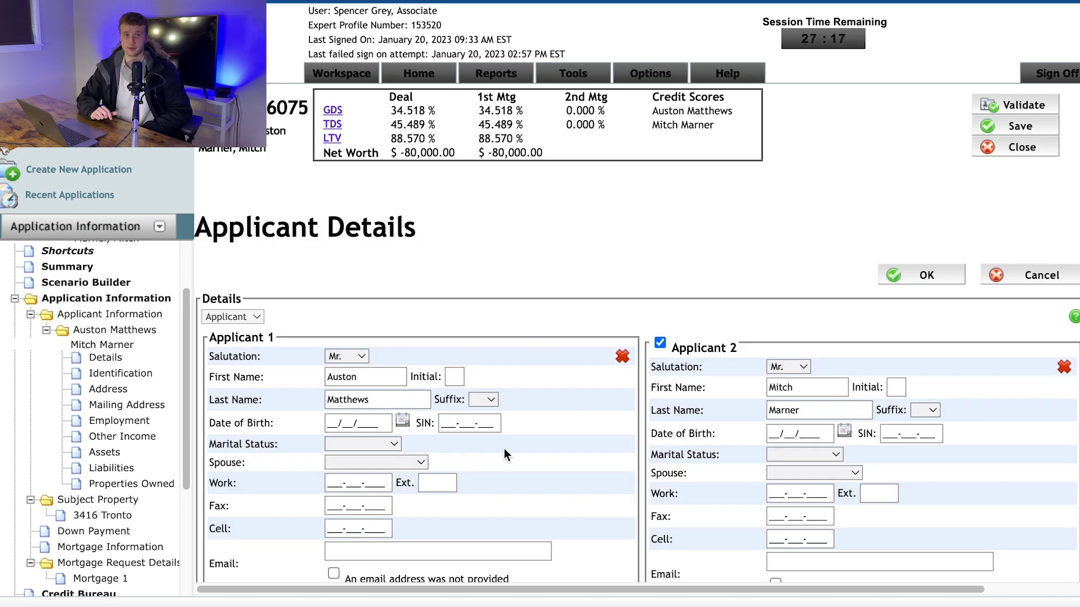